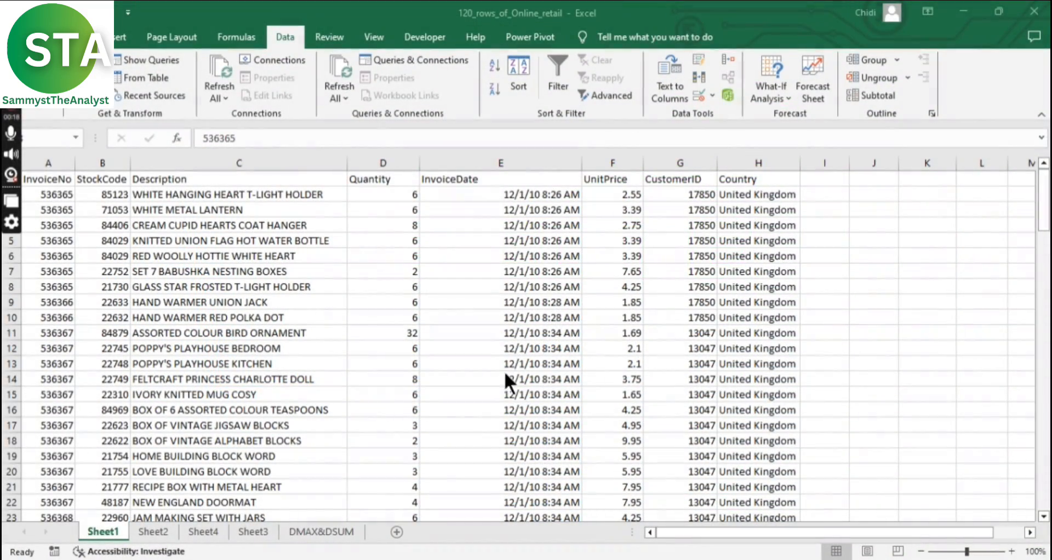
# - Jump to the last record in the Description column, and return to the column's header
pyautogui.click(54, 285)
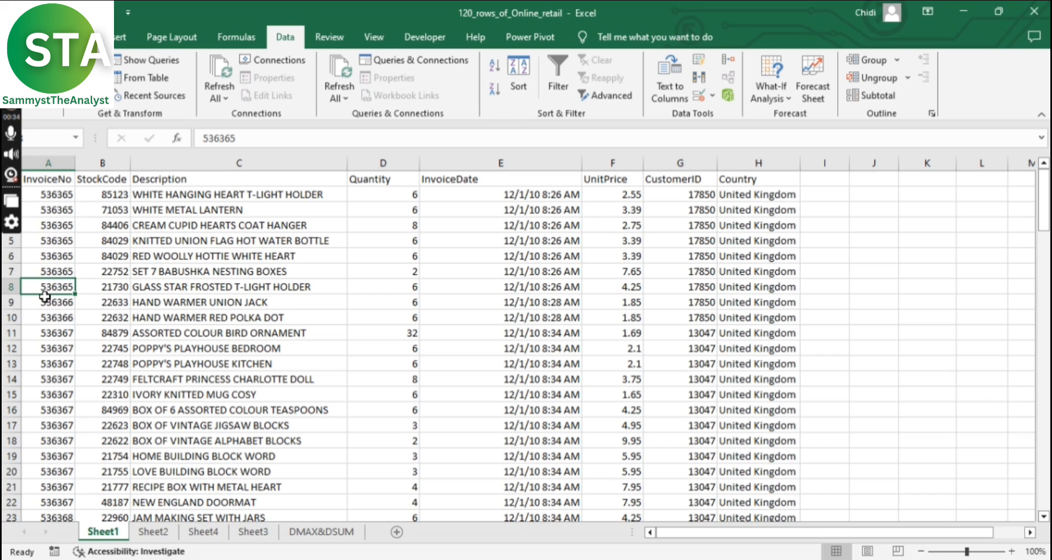
pyautogui.click(272, 293)
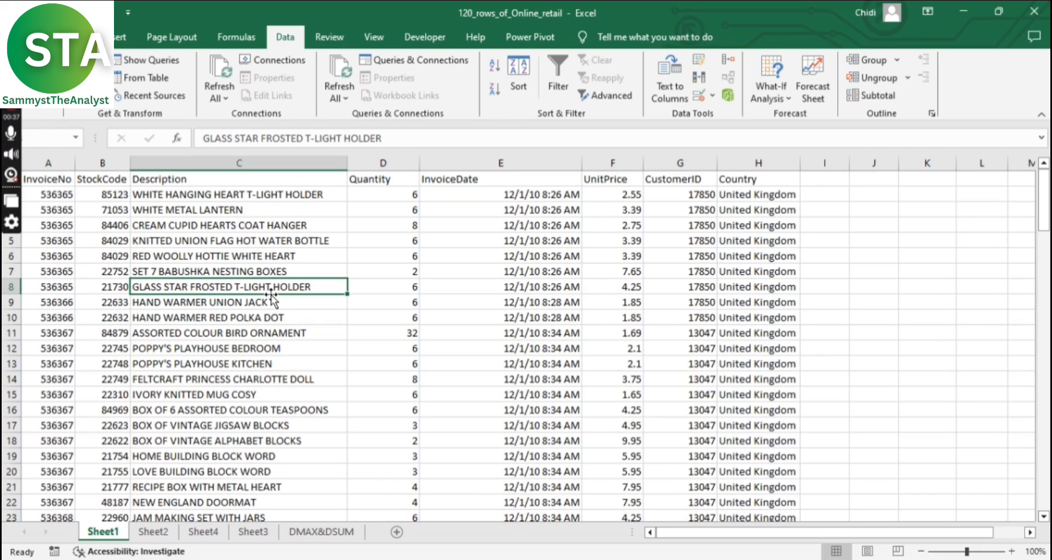
pyautogui.doubleClick(272, 294)
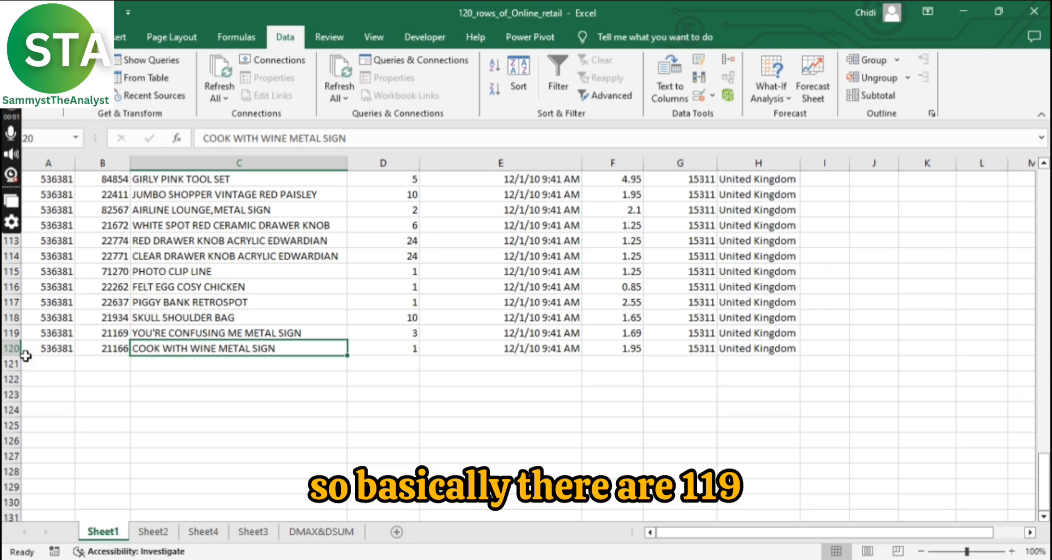
pyautogui.doubleClick(228, 340)
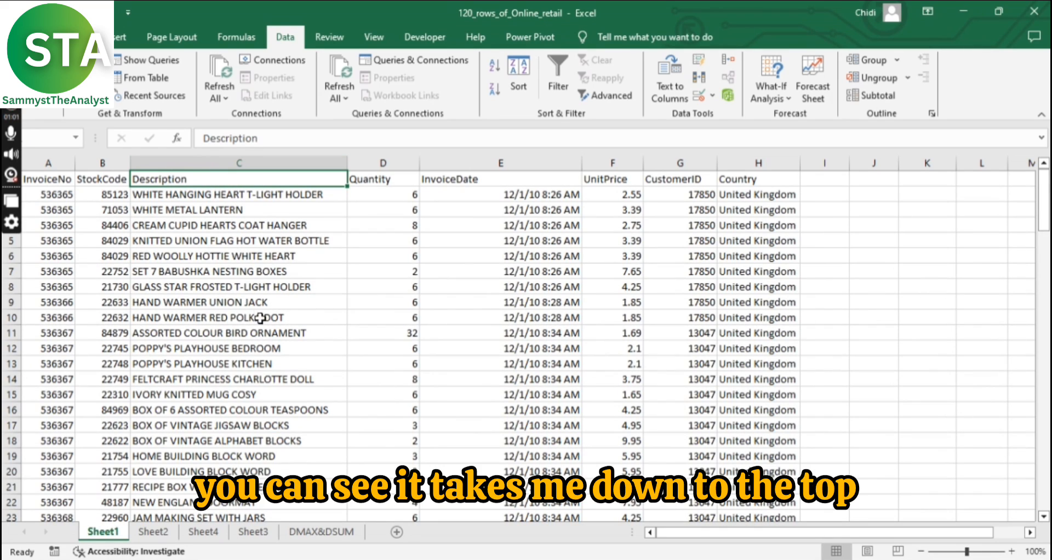
# - Select the entire data range and cycle the active cell through its four corners to check the range's extent
pyautogui.click(264, 335)
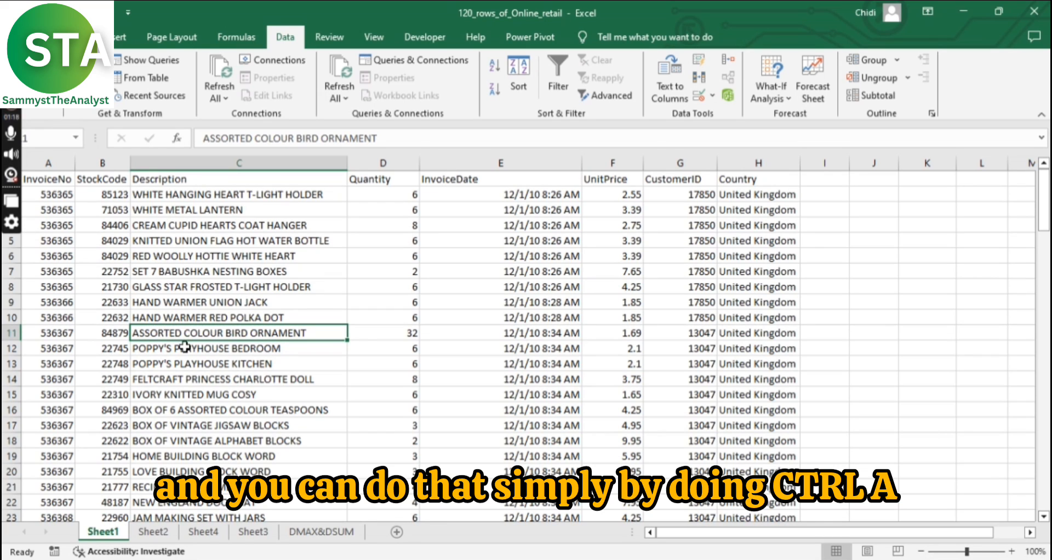
pyautogui.hotkey('ctrl', 'a')
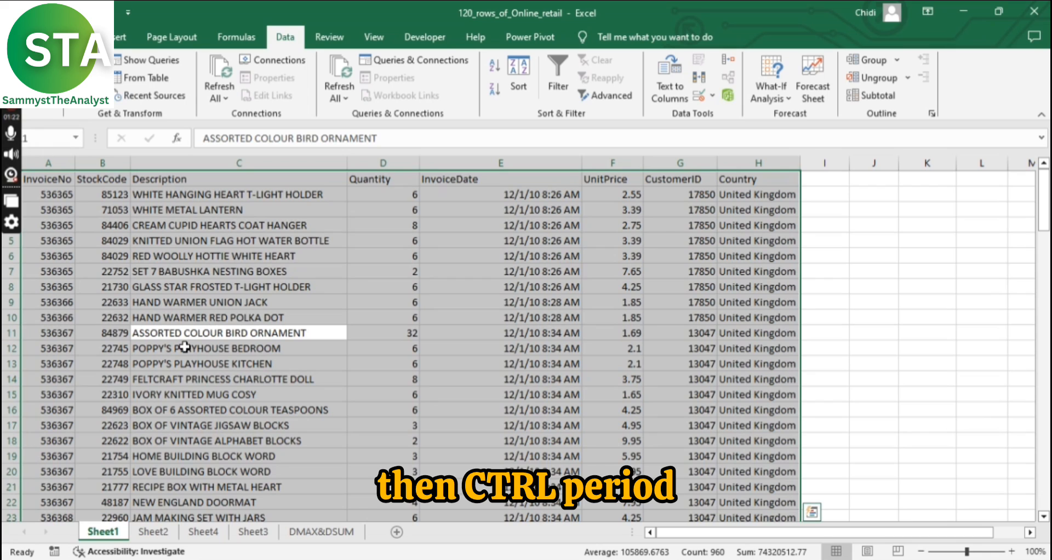
pyautogui.hotkey('ctrl', '.')
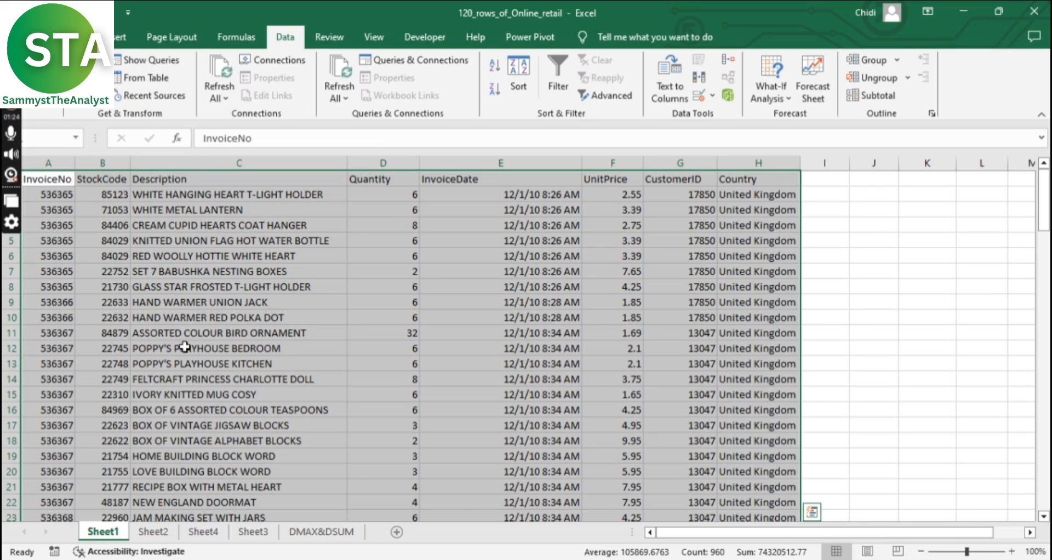
pyautogui.hotkey('ctrl', '.')
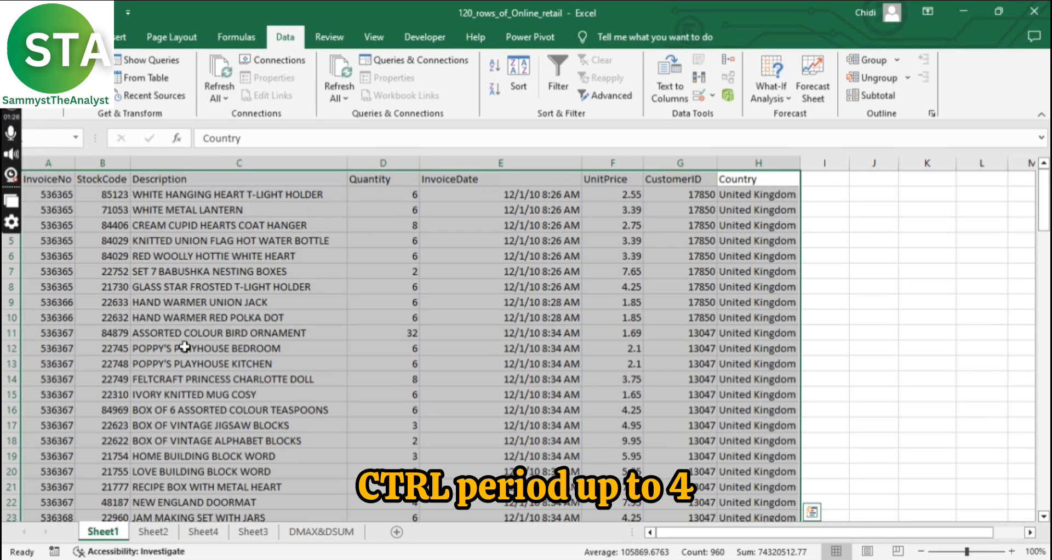
pyautogui.hotkey('ctrl', '.')
pyautogui.hotkey('ctrl', '.')
pyautogui.hotkey('ctrl', '.')
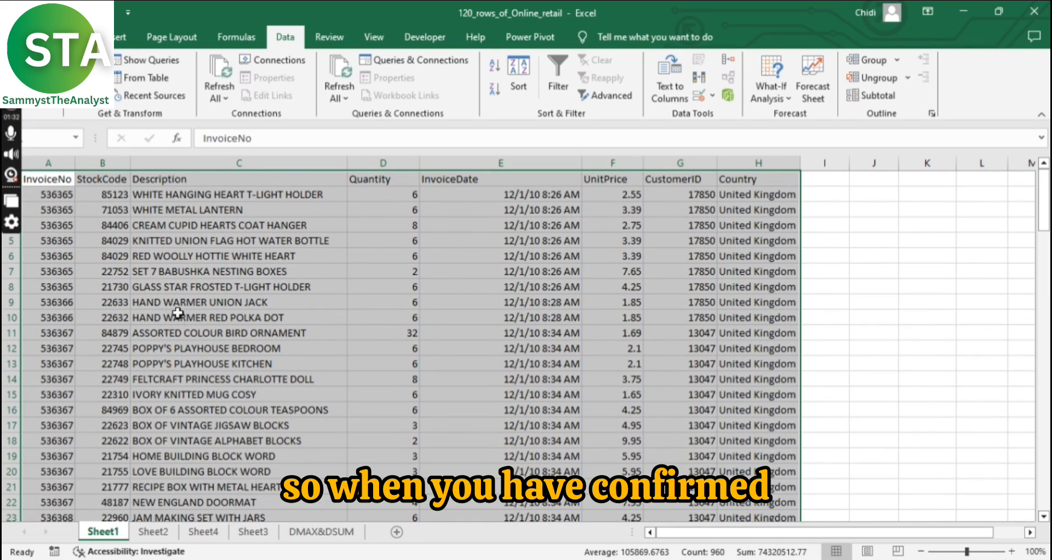
# - Turn on filtering for the header row of the retail data set
pyautogui.click(200, 337)
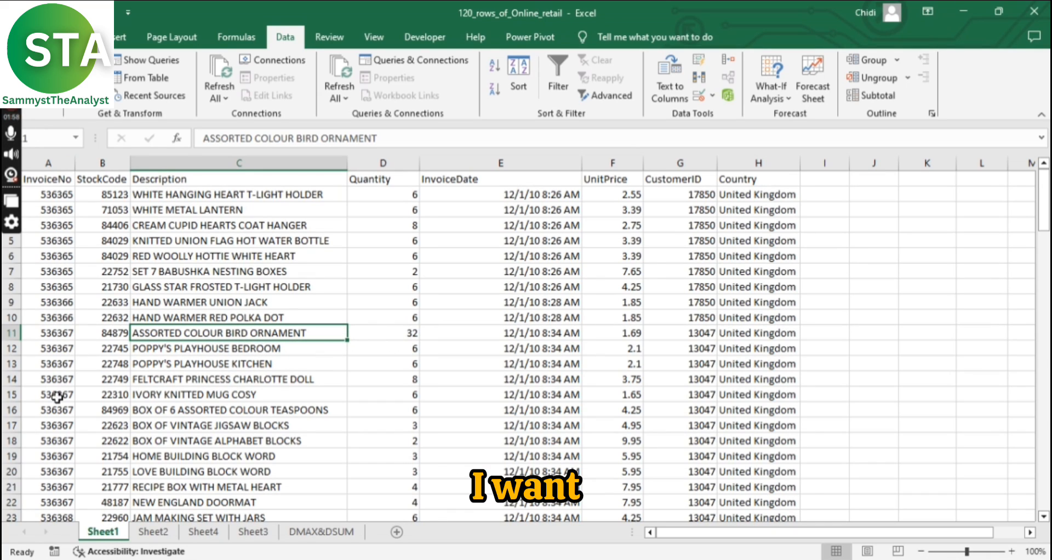
pyautogui.click(59, 336)
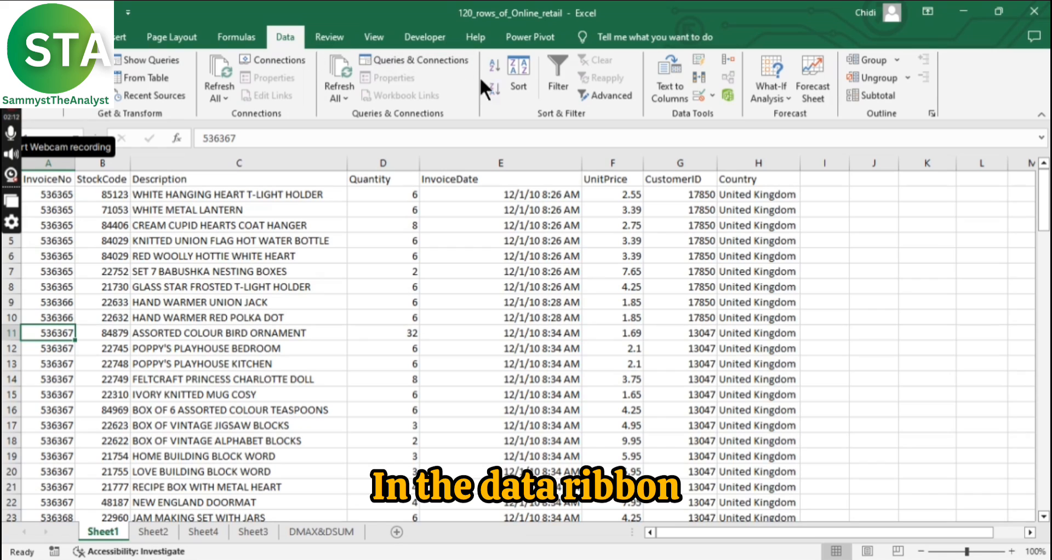
pyautogui.click(557, 83)
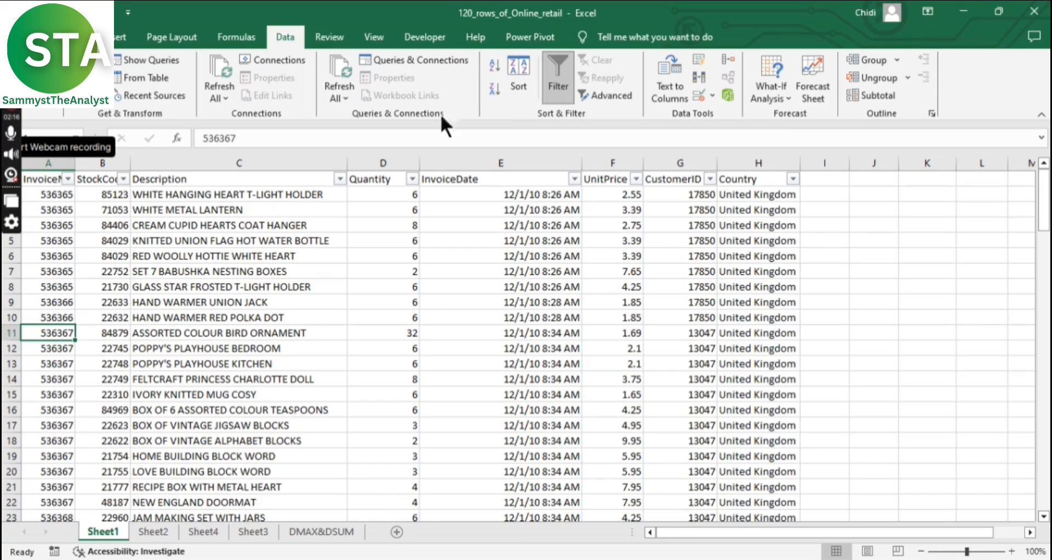
# - Filter the InvoiceNo column to show only invoices 536367, 536370 and 536374
pyautogui.click(68, 179)
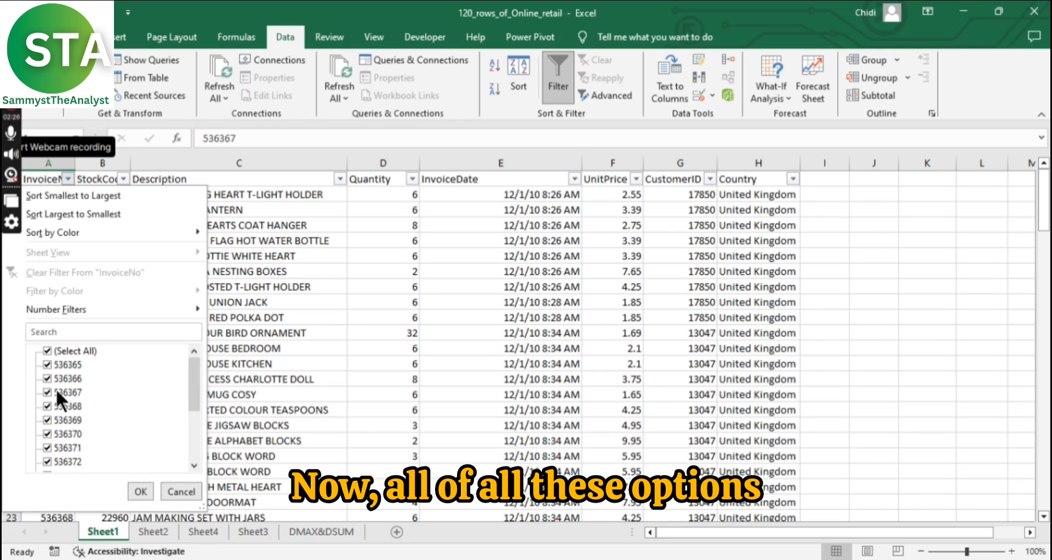
pyautogui.scroll(-3, 71, 406)
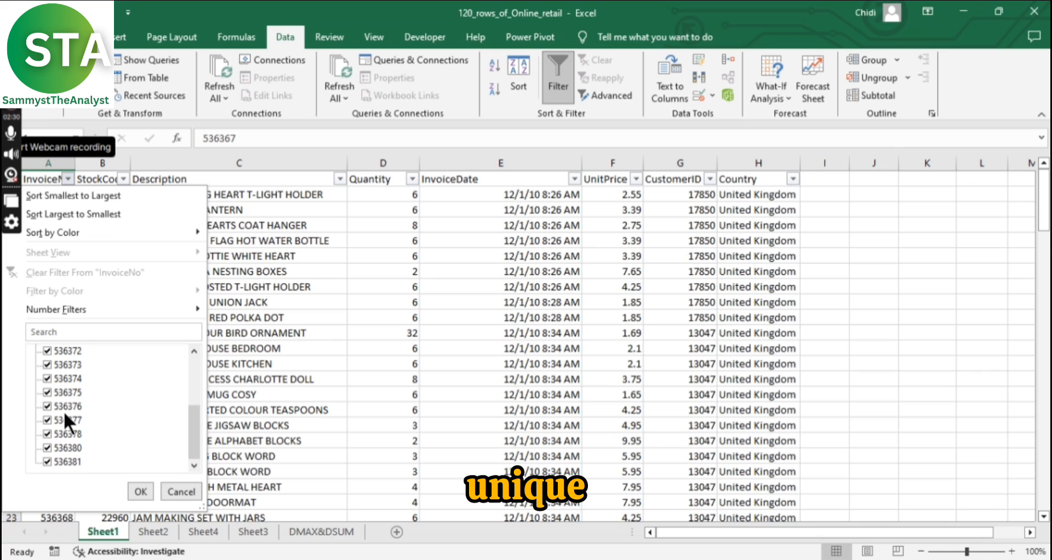
pyautogui.scroll(3, 63, 411)
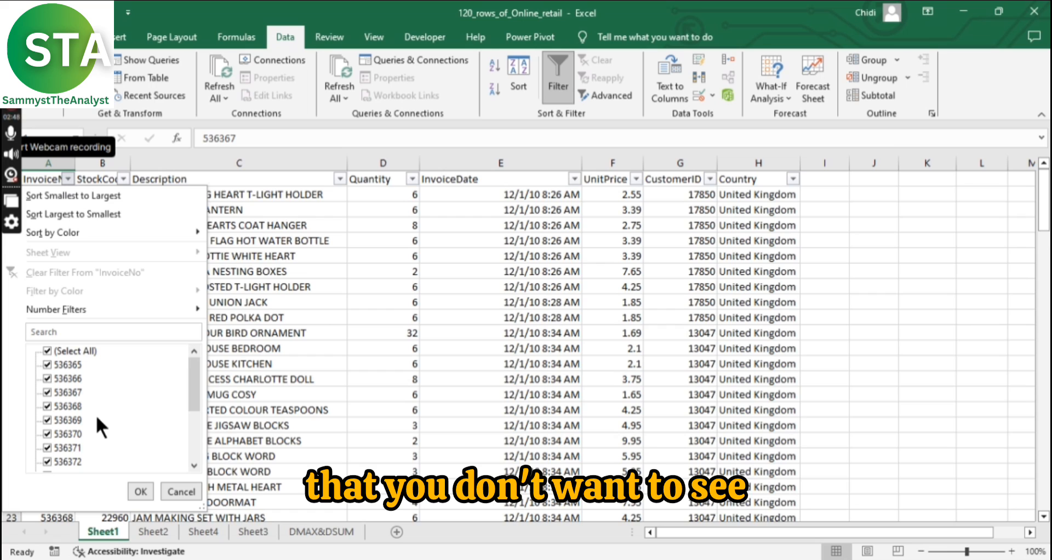
pyautogui.scroll(-3, 111, 424)
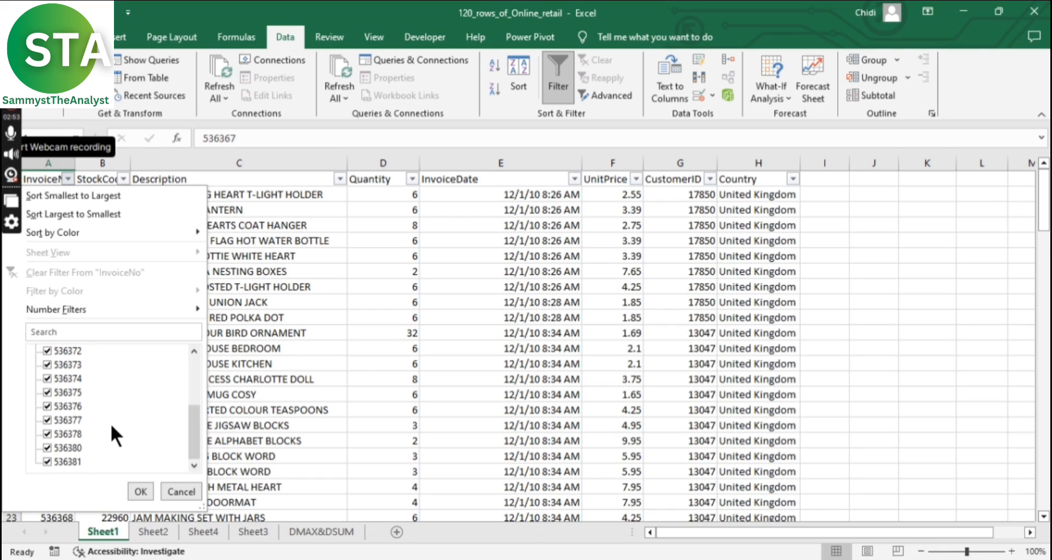
pyautogui.scroll(3, 109, 424)
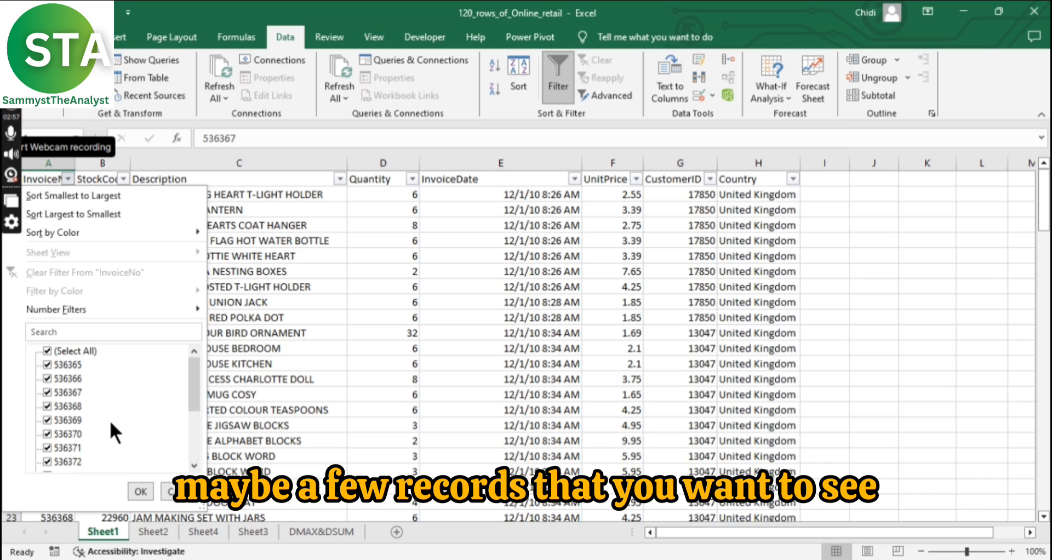
pyautogui.click(47, 351)
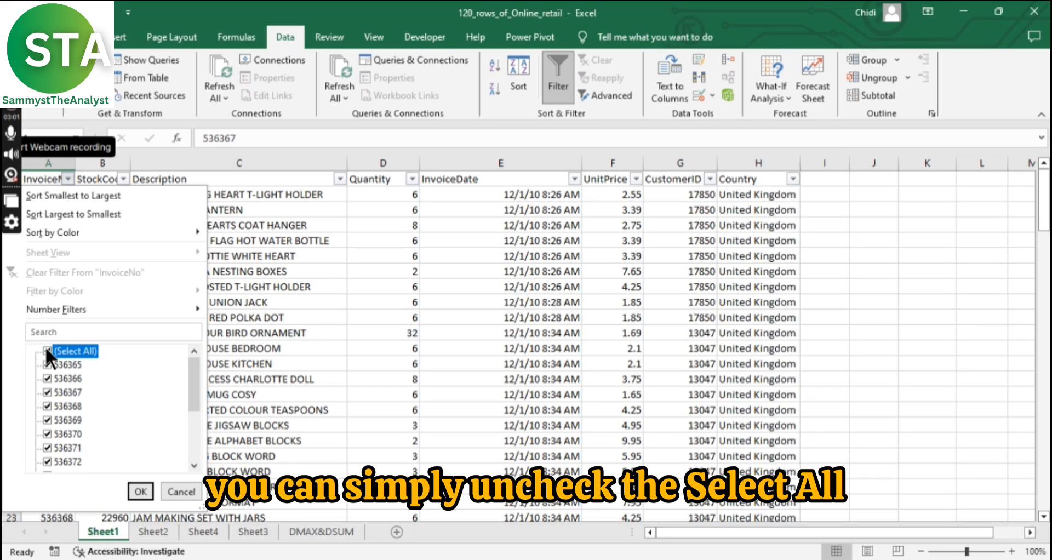
pyautogui.click(45, 390)
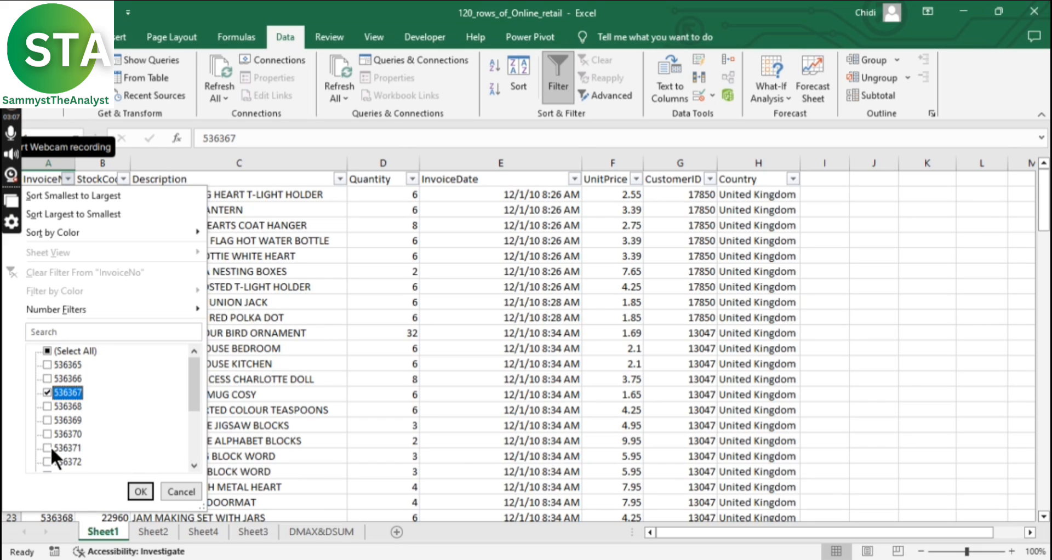
pyautogui.click(44, 431)
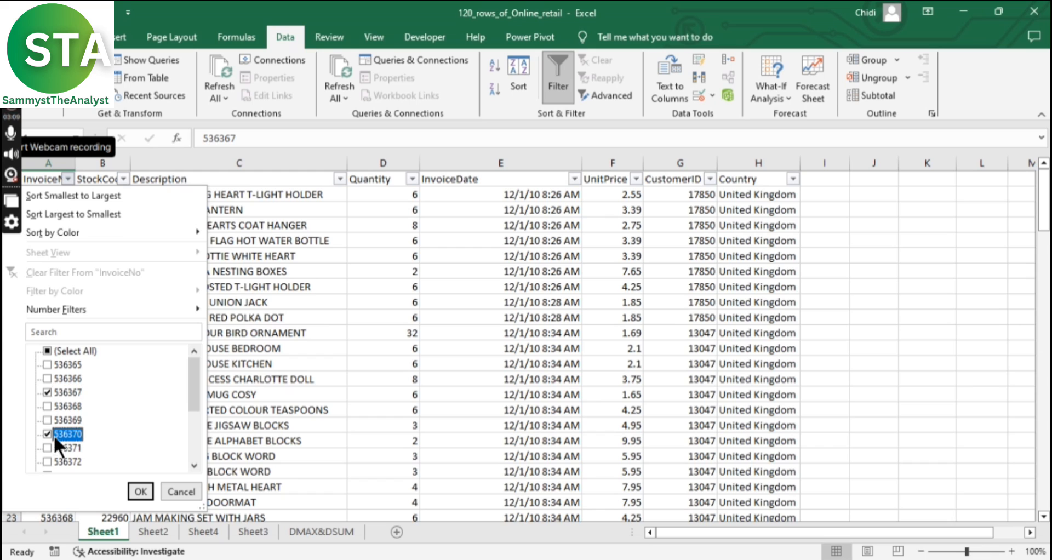
pyautogui.scroll(-1, 79, 441)
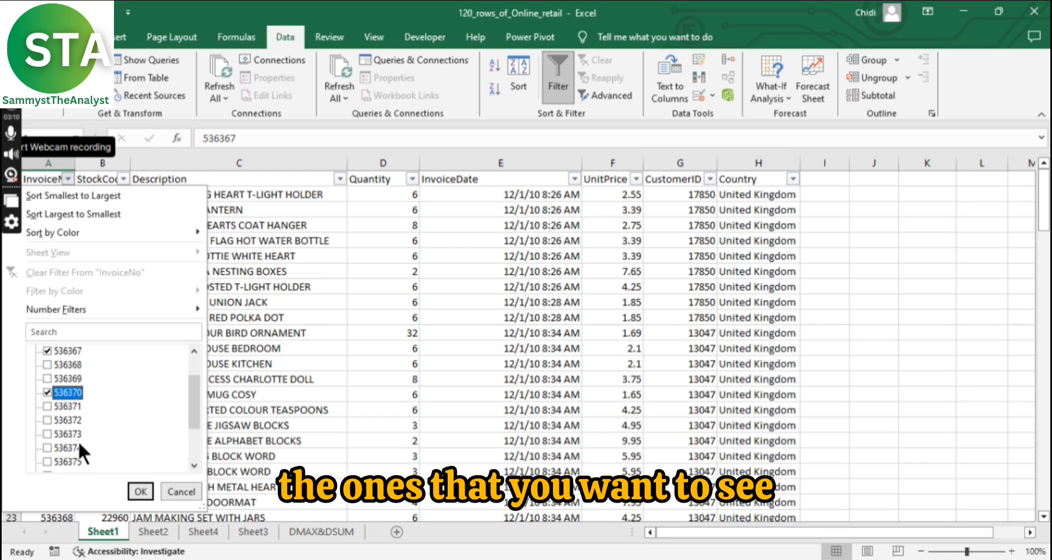
pyautogui.click(47, 449)
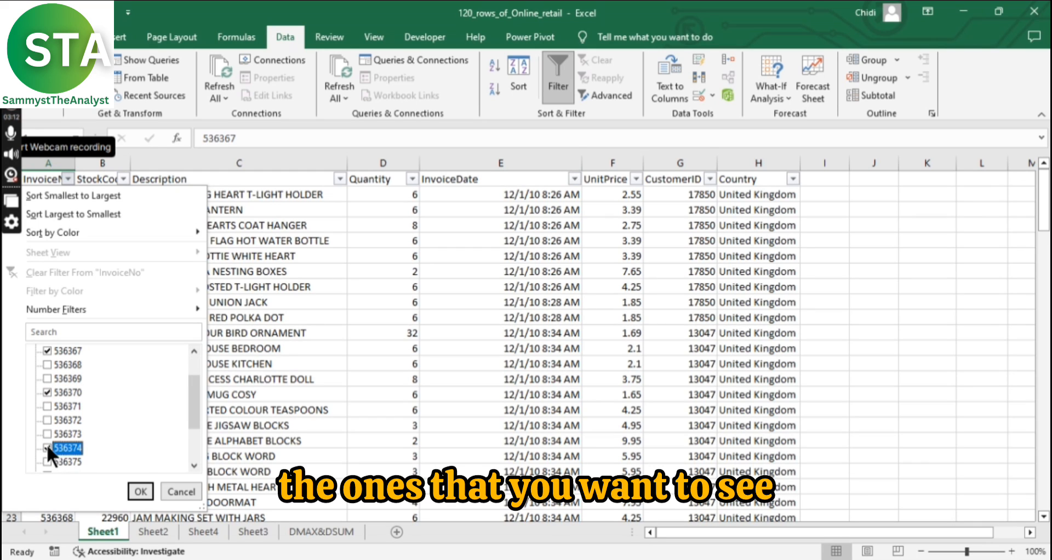
pyautogui.click(141, 486)
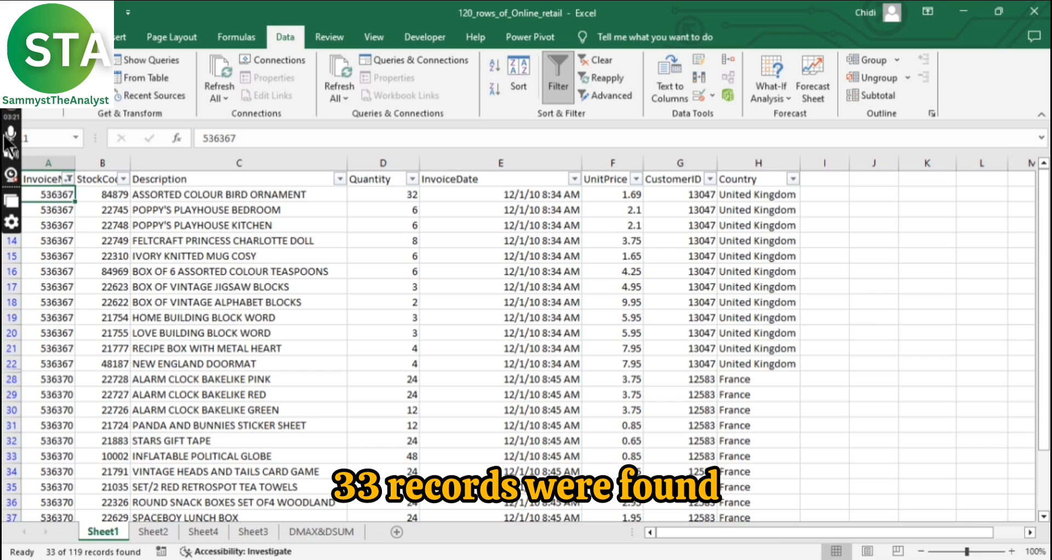
# - Examine the row numbers of the filtered records for signs of hidden rows
pyautogui.moveTo(11, 90); pyautogui.dragTo(11, 41)
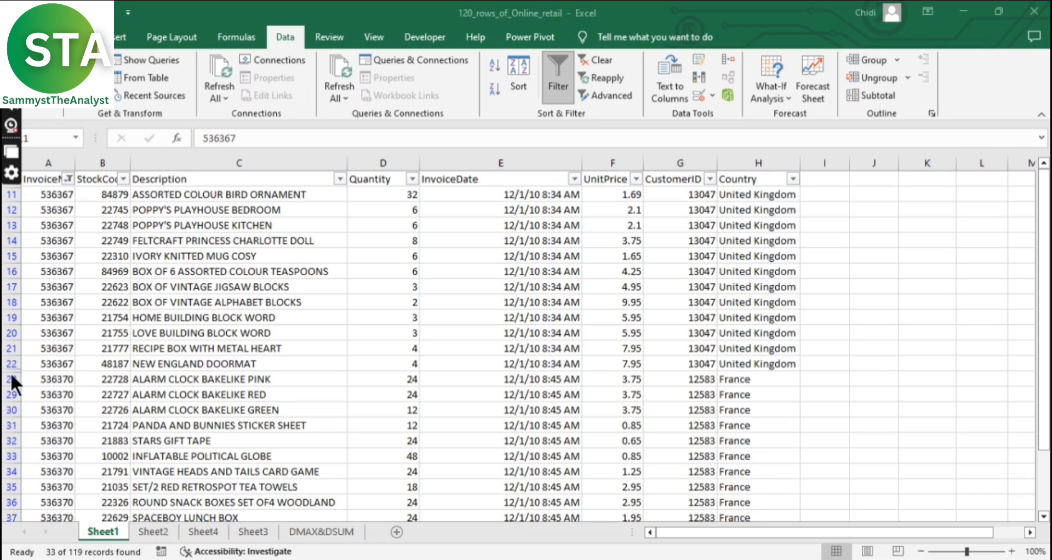
pyautogui.scroll(-1, 11, 373)
pyautogui.scroll(-5, 11, 386)
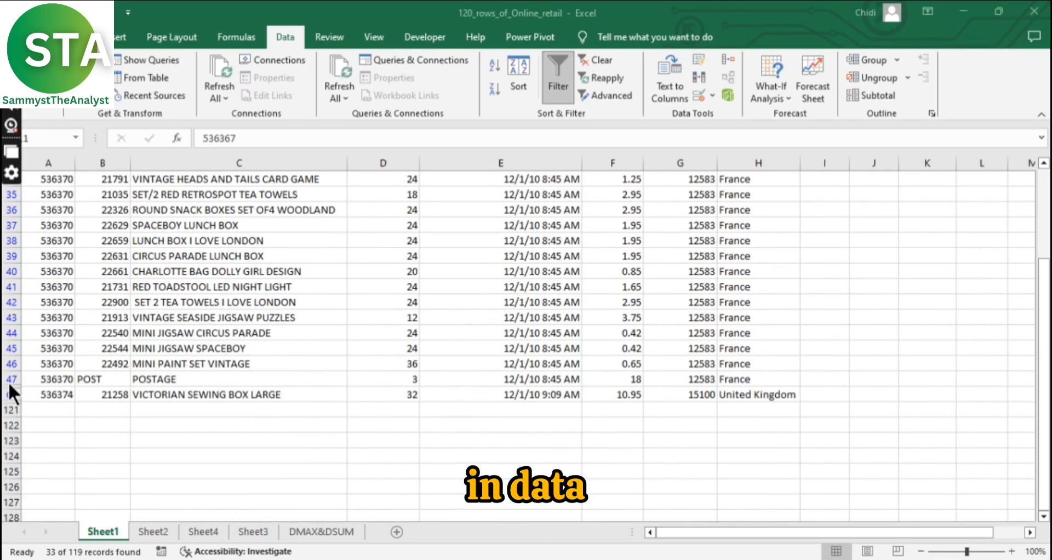
pyautogui.scroll(3, 11, 379)
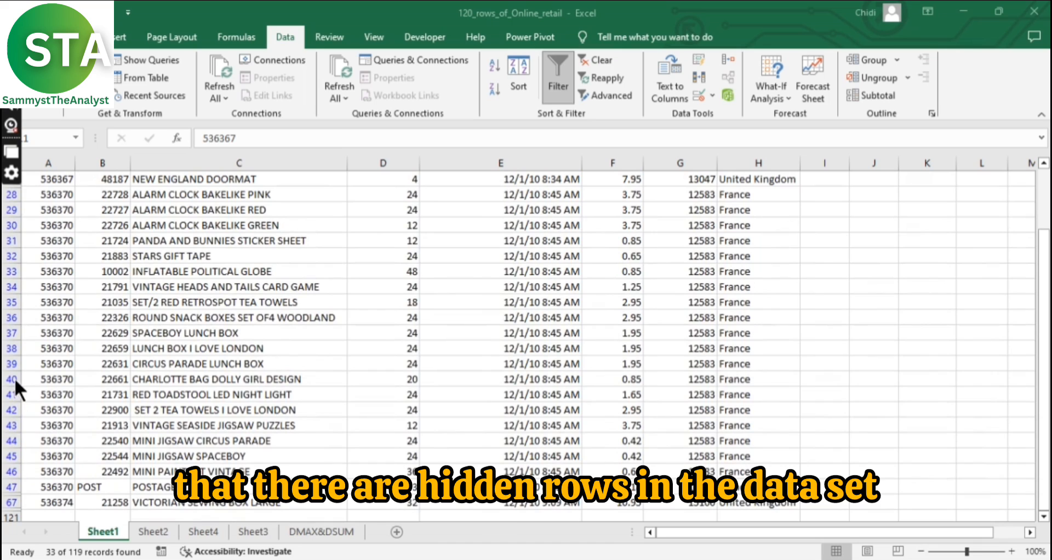
pyautogui.scroll(5, 12, 379)
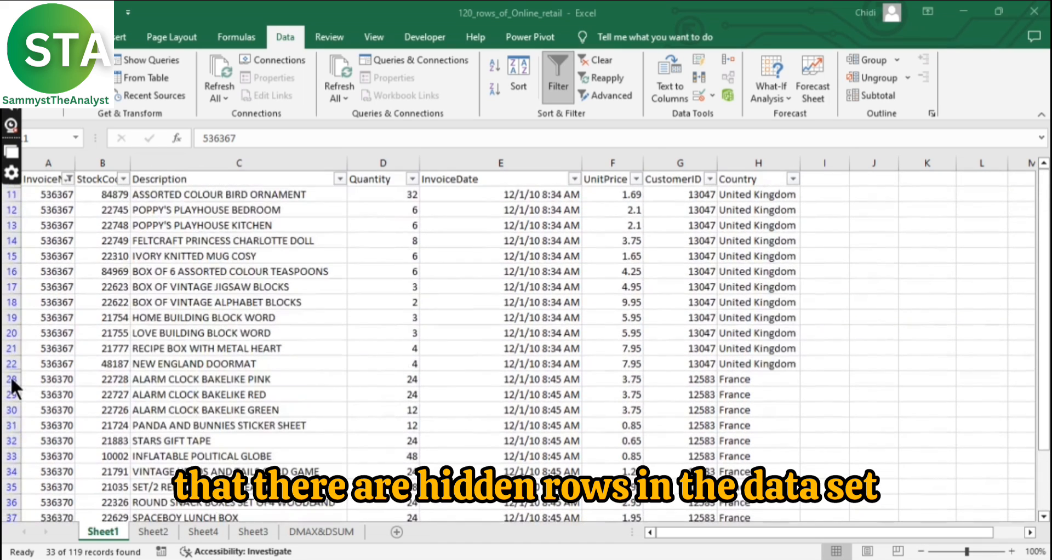
pyautogui.scroll(-8, 11, 378)
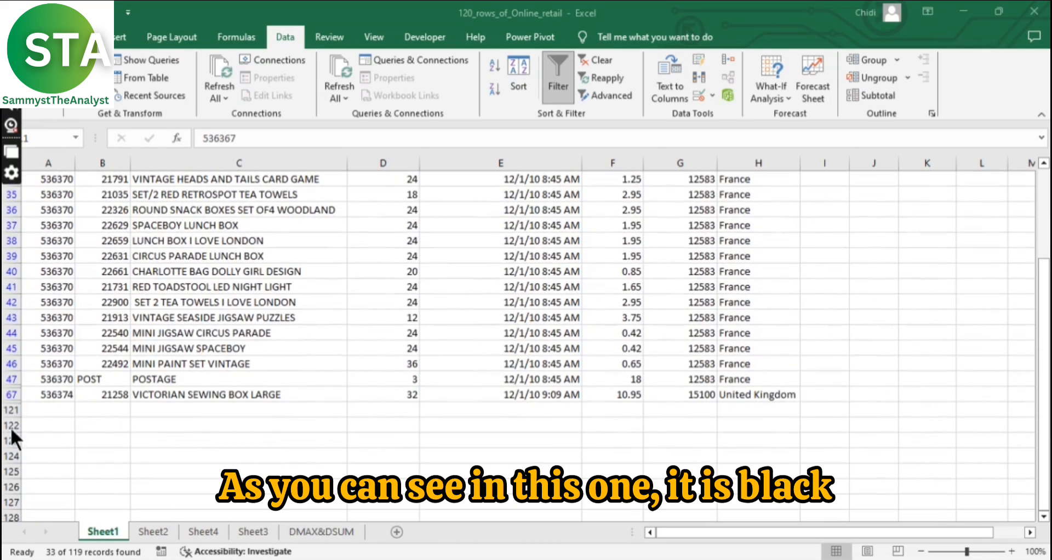
pyautogui.scroll(6, 8, 378)
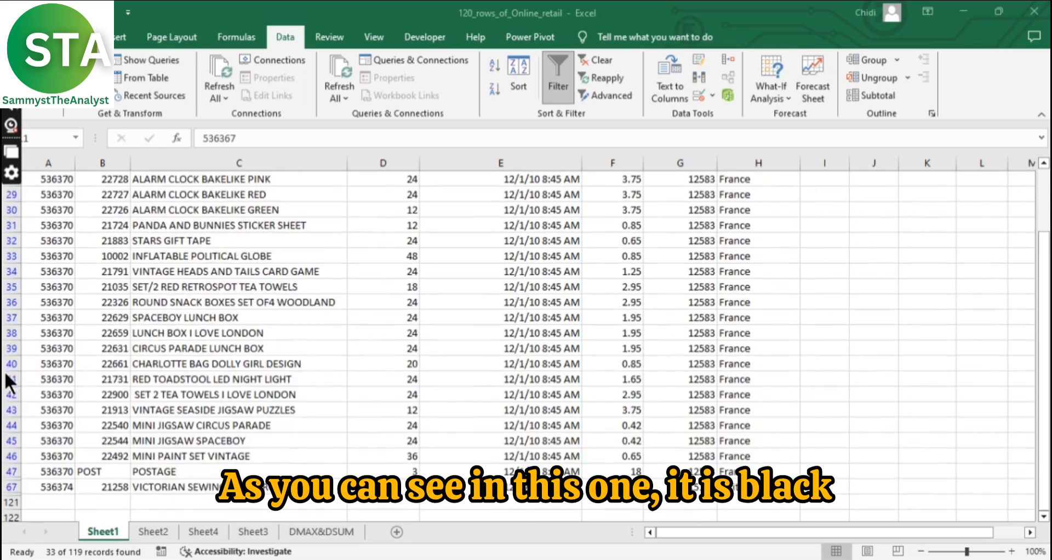
pyautogui.scroll(2, 11, 378)
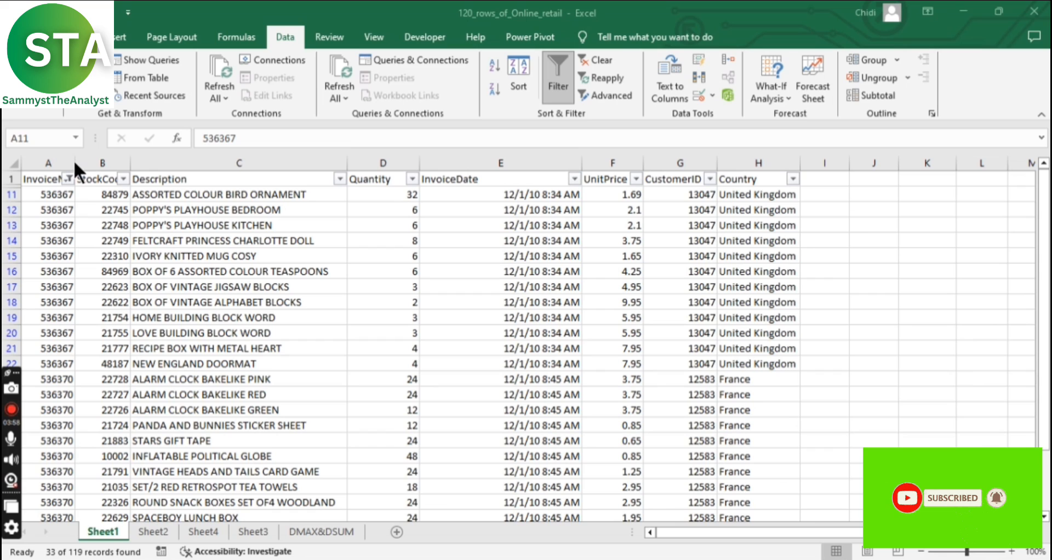
# - Widen the InvoiceNo column enough to show its full header beside the filter arrow
pyautogui.moveTo(75, 171); pyautogui.dragTo(93, 176)
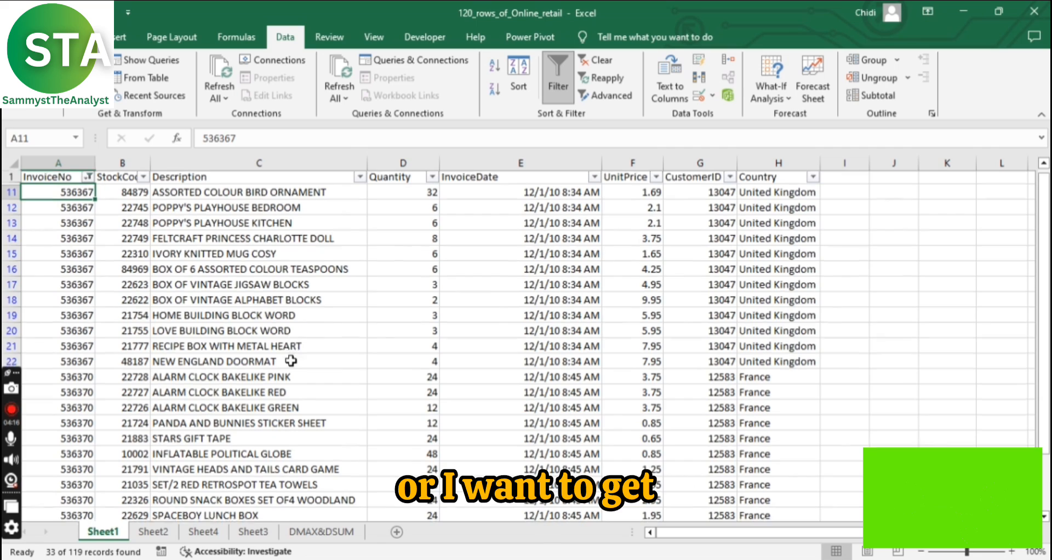
pyautogui.scroll(-5, 291, 356)
pyautogui.scroll(7, 298, 363)
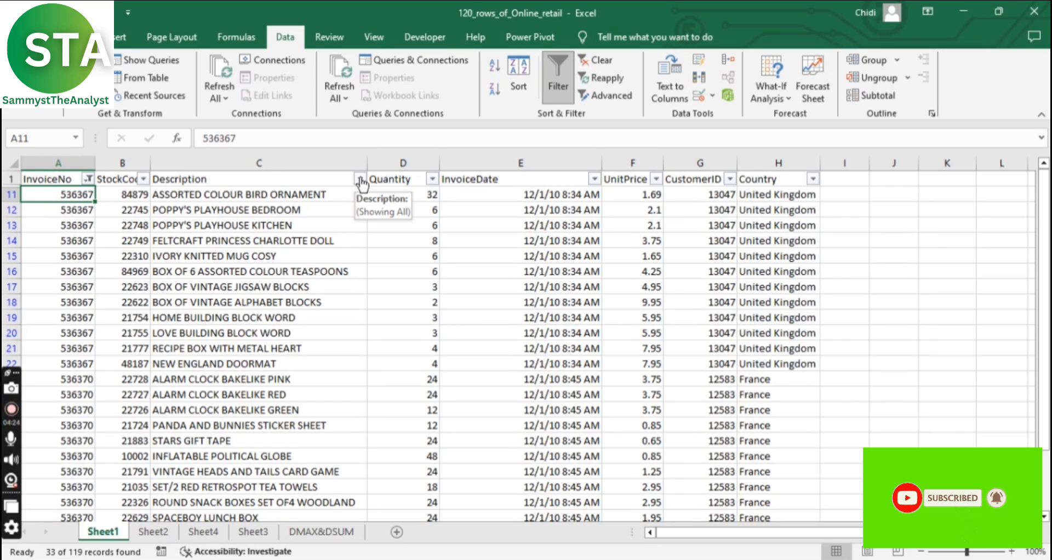
# - Filter the Description column to show only ALARM CLOCK BAKELIKE GREEN, PINK and RED and ASSORTED COLOUR BIRD ORNAMENT
pyautogui.click(360, 179)
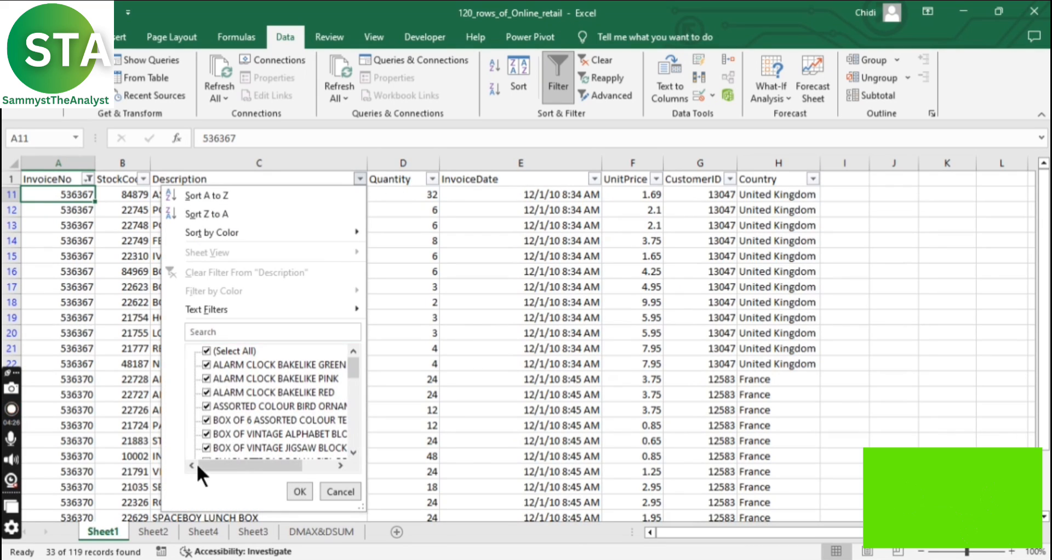
pyautogui.scroll(-2, 256, 423)
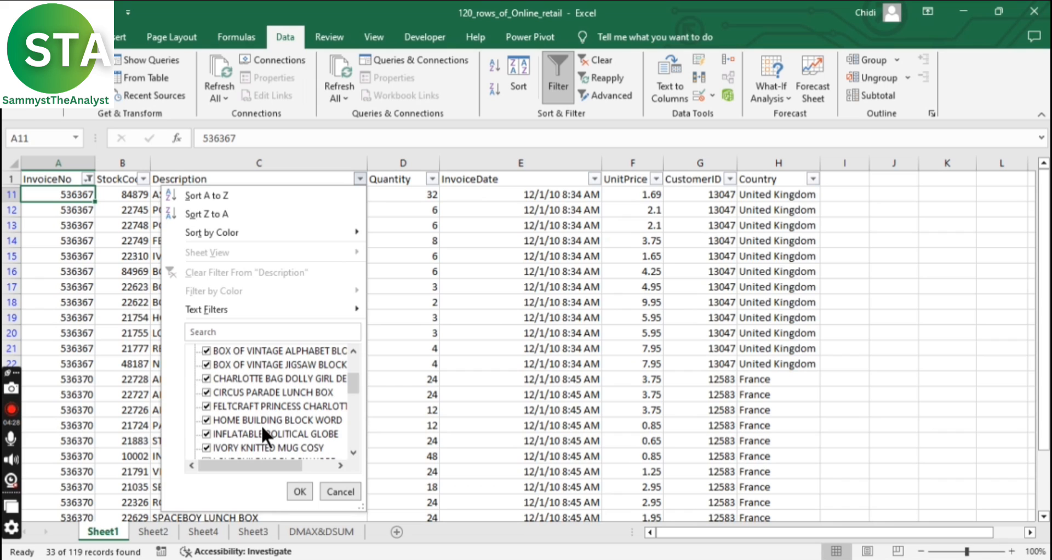
pyautogui.scroll(-3, 261, 423)
pyautogui.scroll(6, 265, 417)
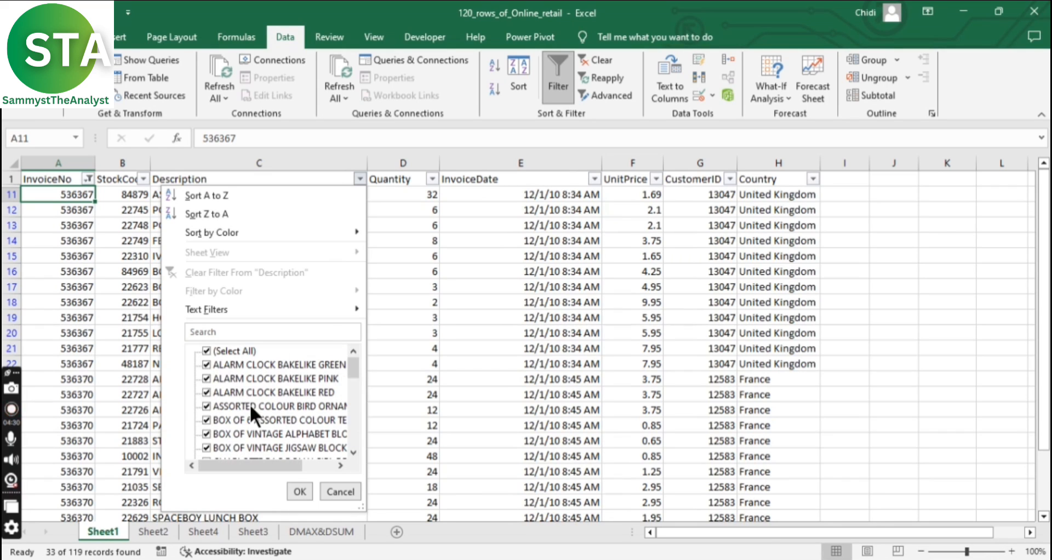
pyautogui.click(206, 351)
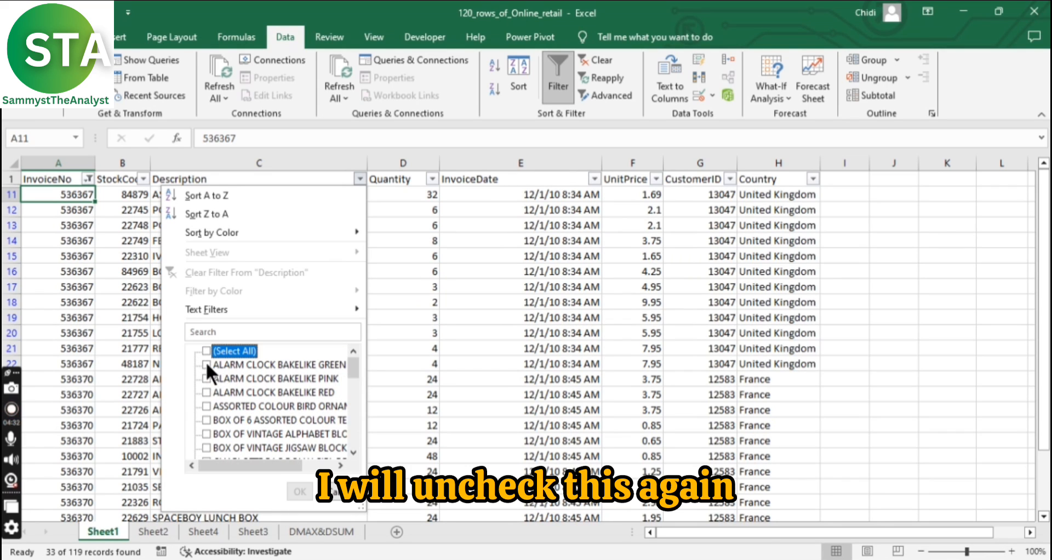
pyautogui.click(206, 365)
pyautogui.click(206, 378)
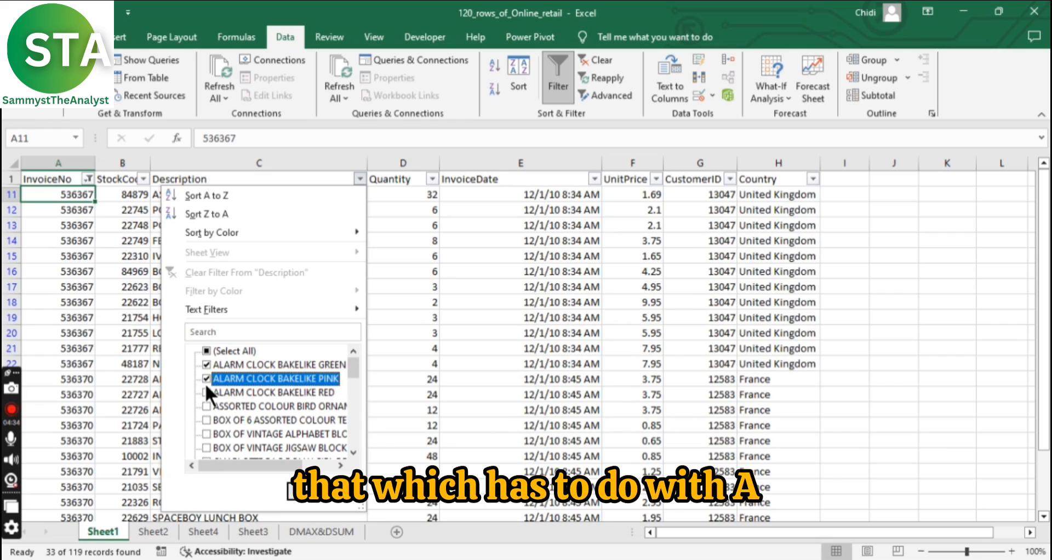
pyautogui.click(207, 393)
pyautogui.click(207, 406)
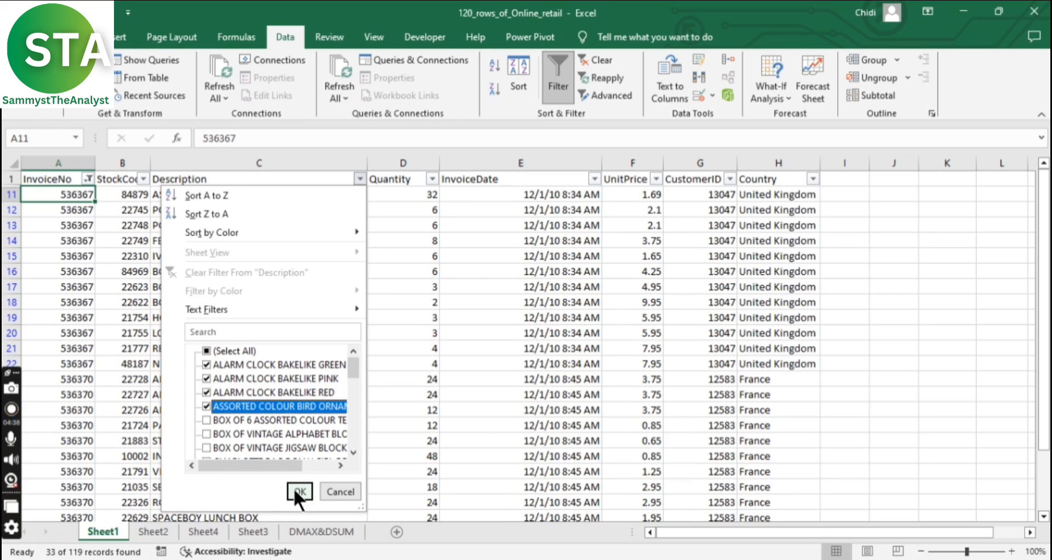
pyautogui.click(295, 490)
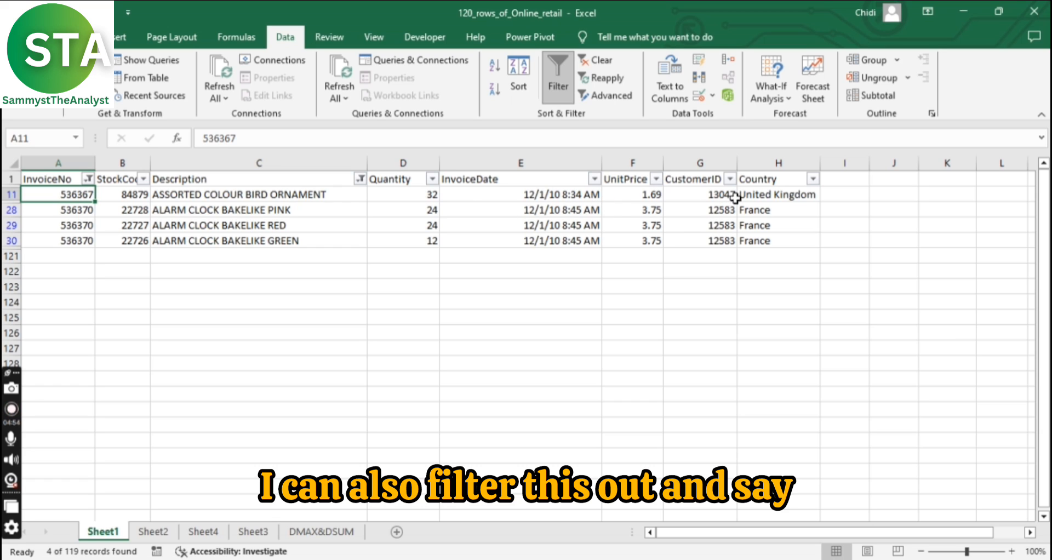
# - Filter the Country column to show only the records for France
pyautogui.click(813, 179)
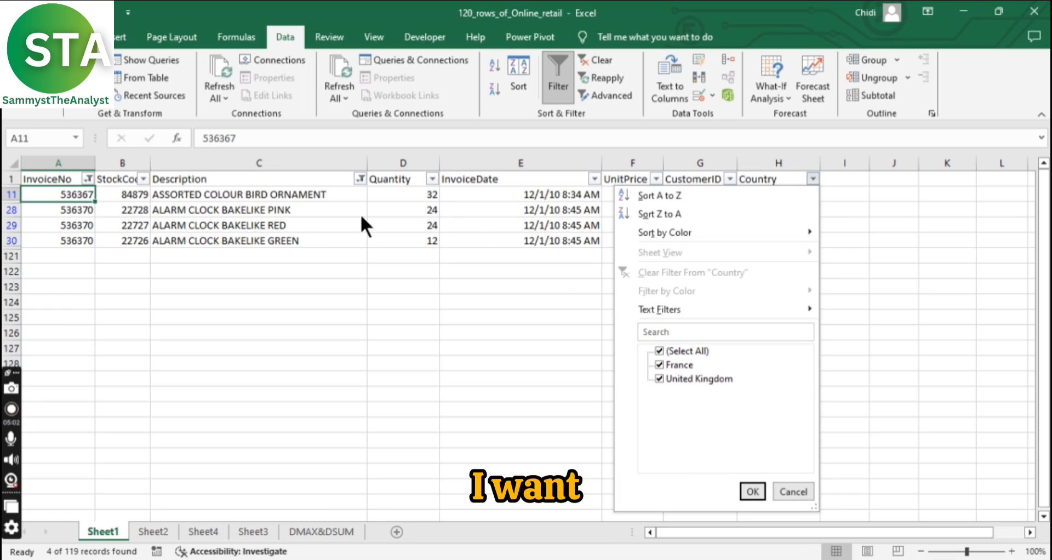
pyautogui.click(660, 349)
pyautogui.click(660, 364)
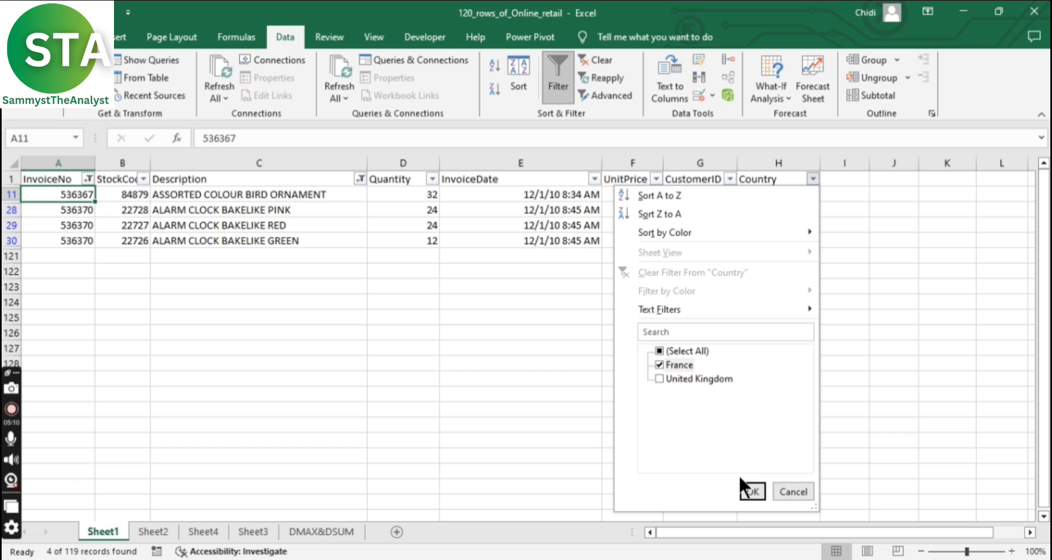
pyautogui.click(751, 489)
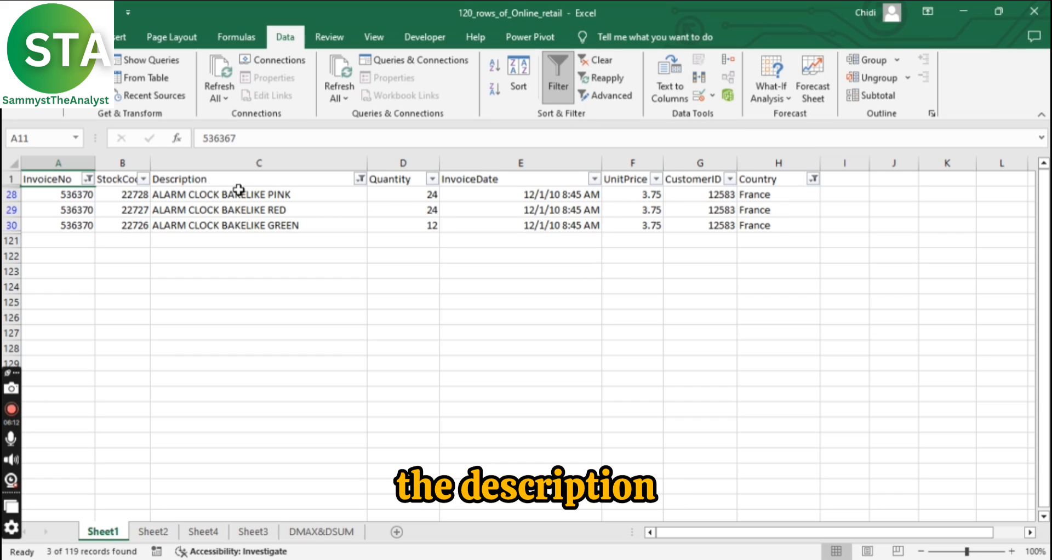
# - Reselect all countries in the Country filter and clear the remaining filters from the whole data set
pyautogui.click(815, 180)
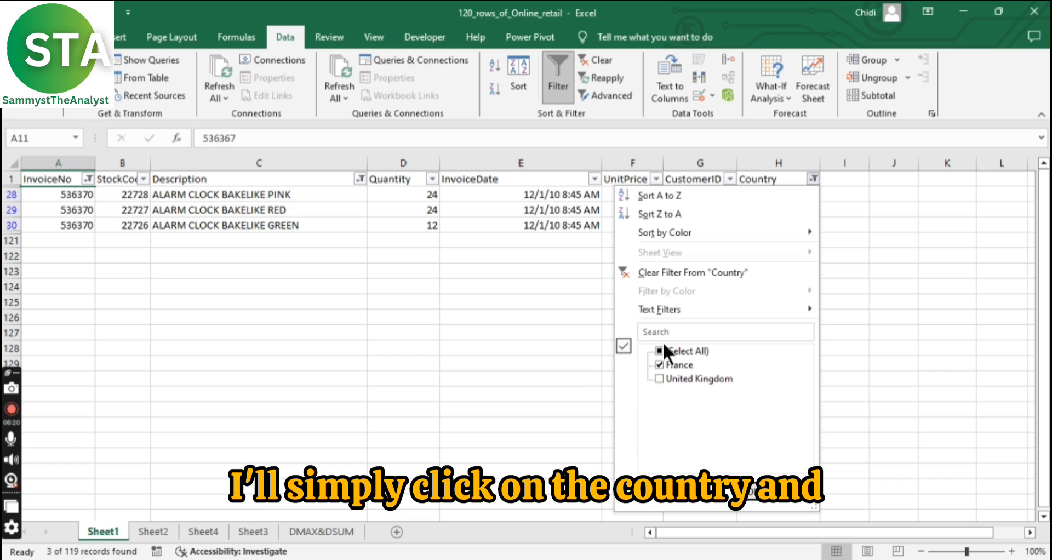
pyautogui.click(659, 350)
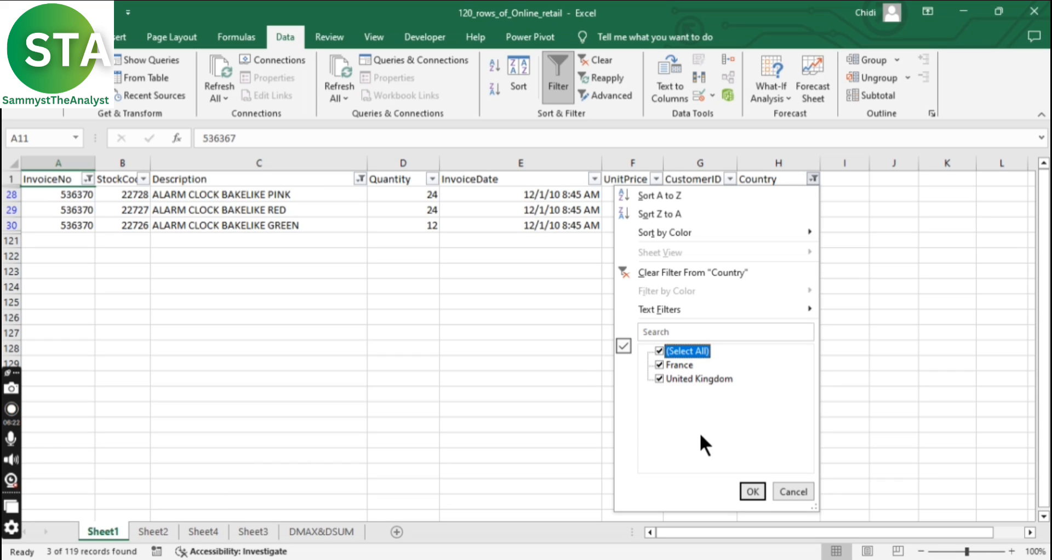
pyautogui.click(752, 485)
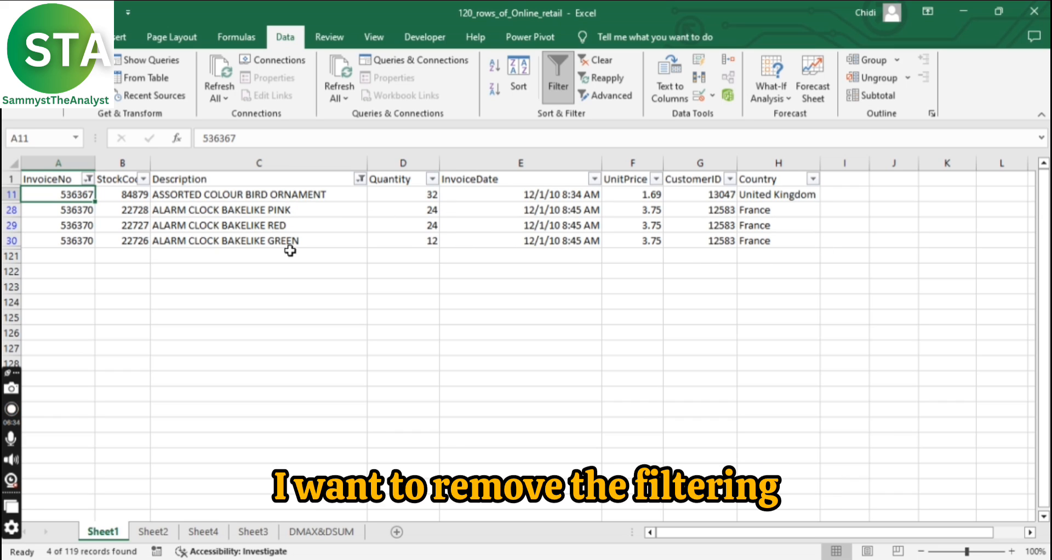
pyautogui.click(596, 60)
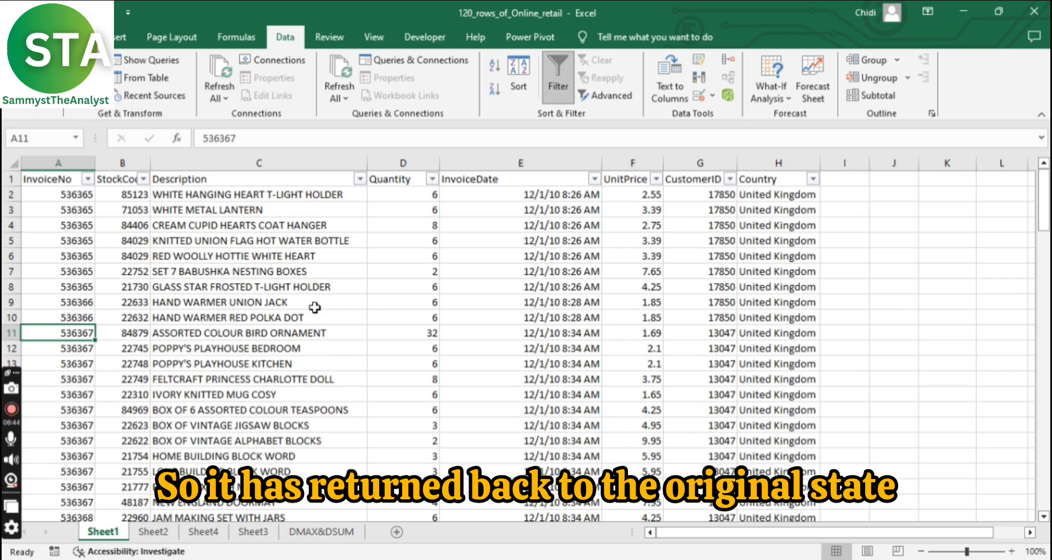
# - Filter the InvoiceNo column to show only invoice 536365
pyautogui.click(87, 179)
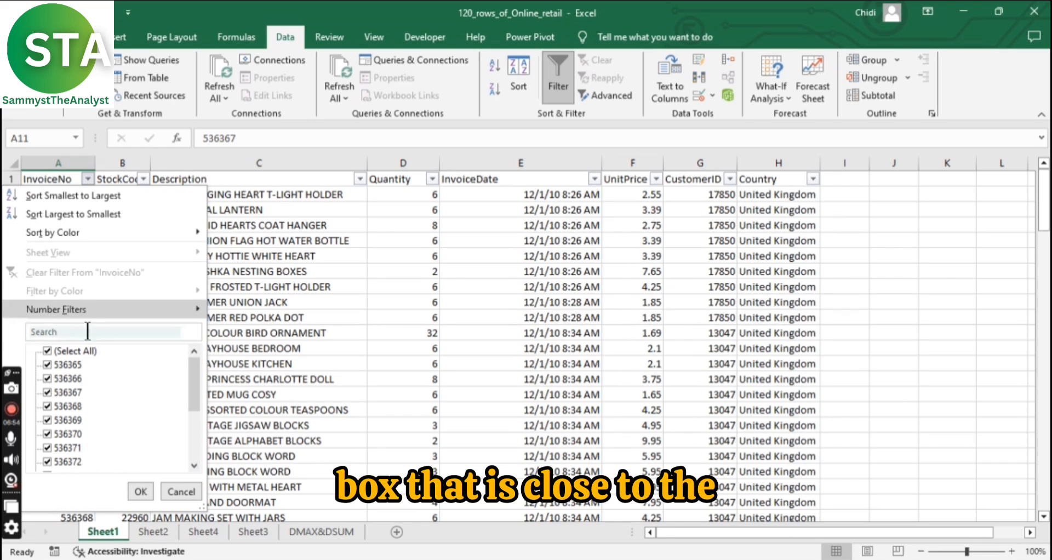
pyautogui.click(45, 349)
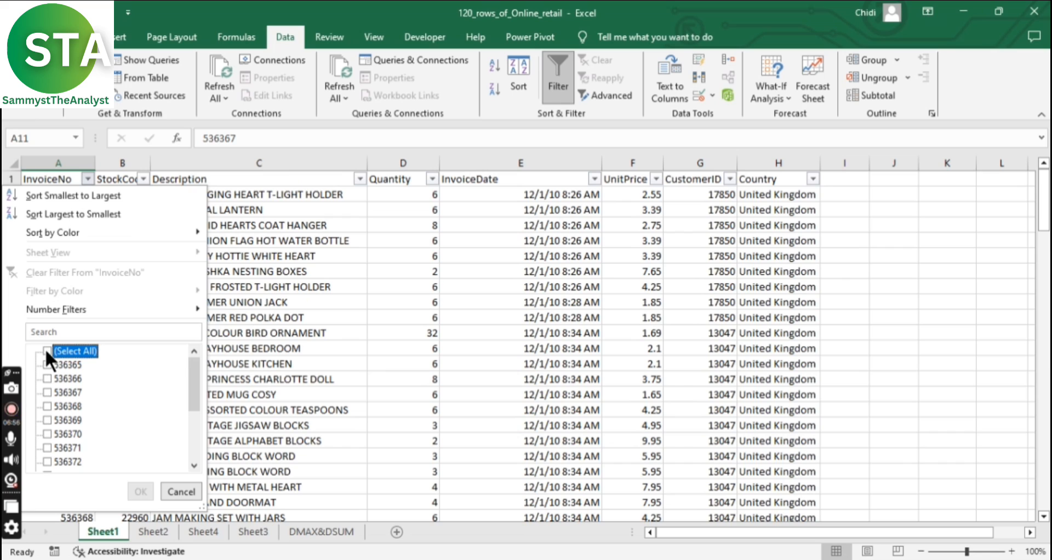
pyautogui.click(45, 364)
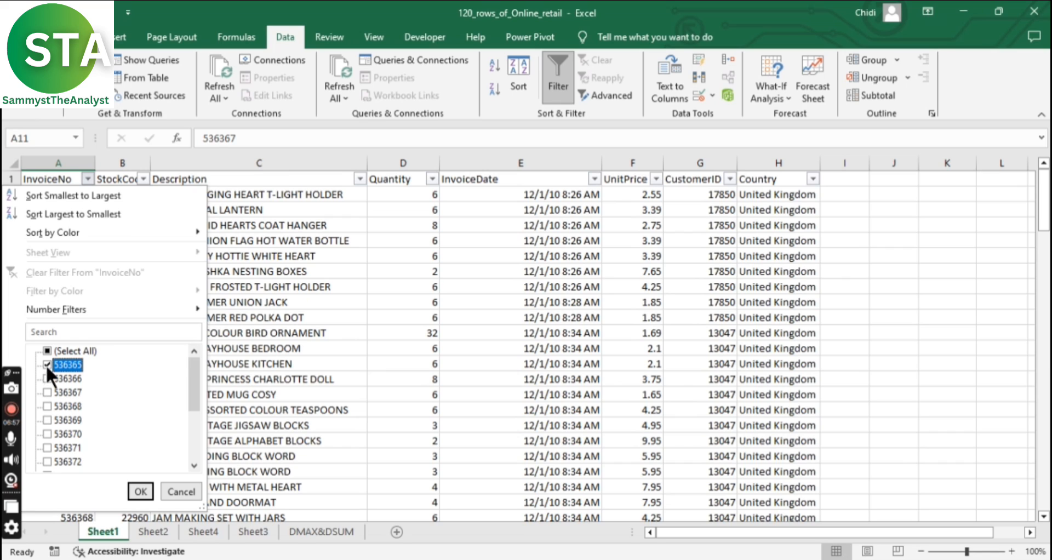
pyautogui.click(136, 493)
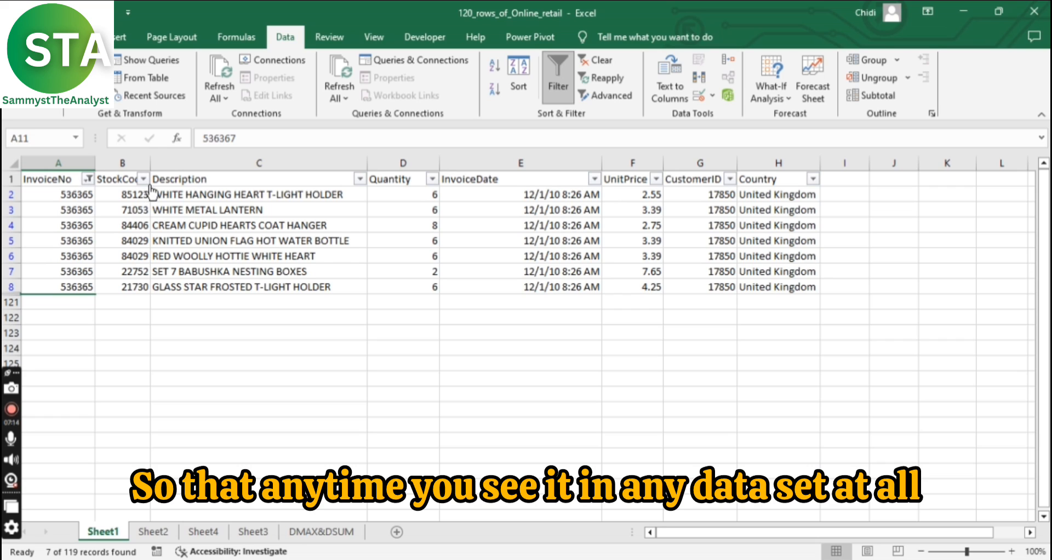
# - Reselect all invoice numbers in the InvoiceNo filter to show every record again
pyautogui.click(88, 179)
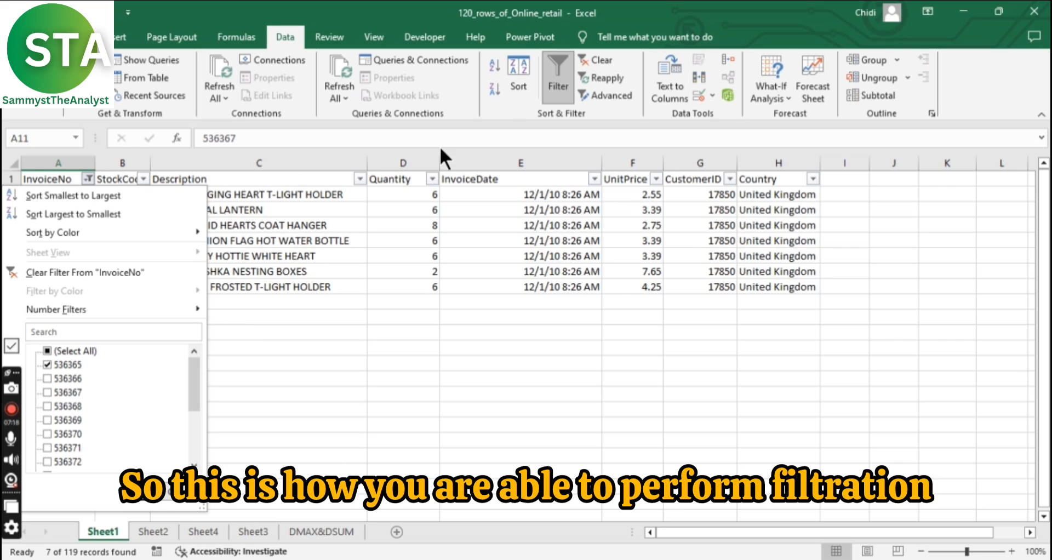
pyautogui.click(58, 351)
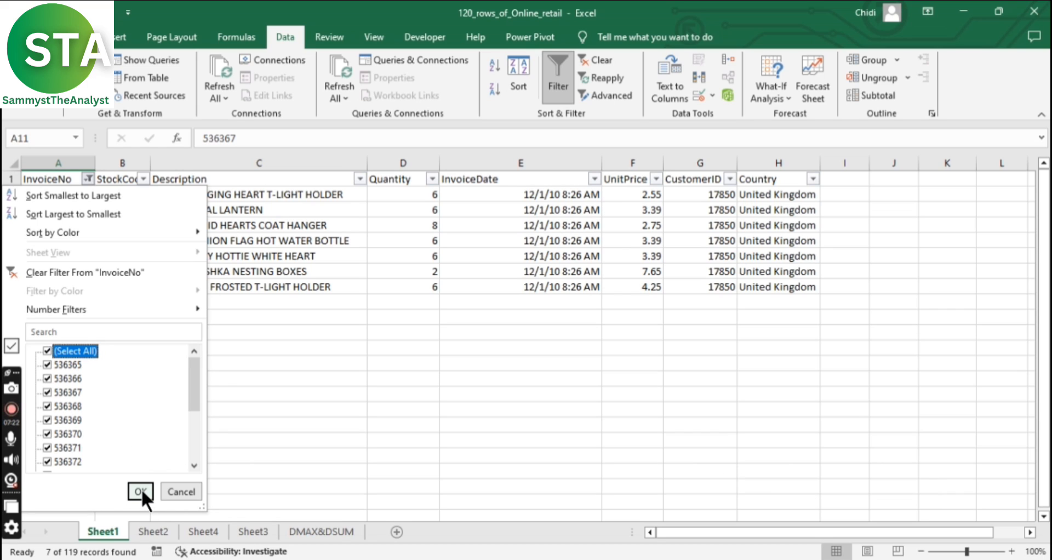
pyautogui.click(144, 491)
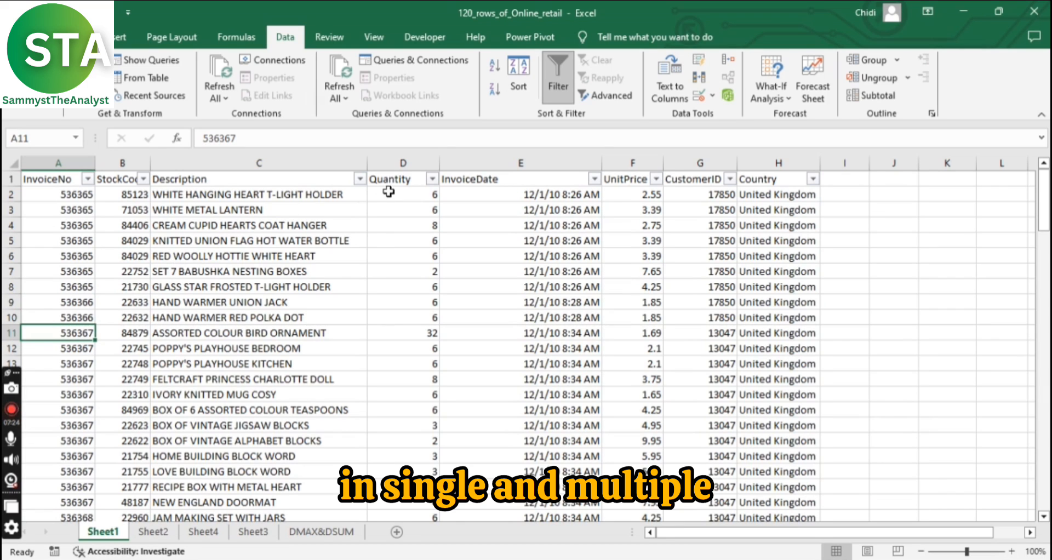